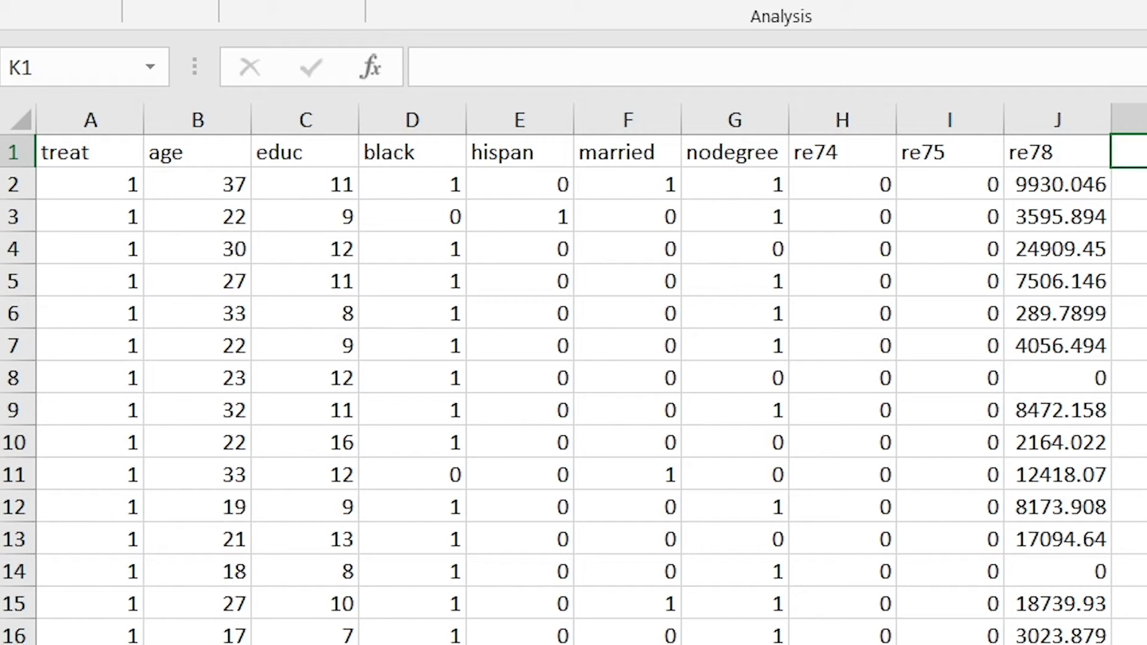
# Review the lalonde dataset's variable headers from treat through age, educ, black, hispan, married, nodegree, re74 and re75 to re78
pyautogui.click(58, 157)
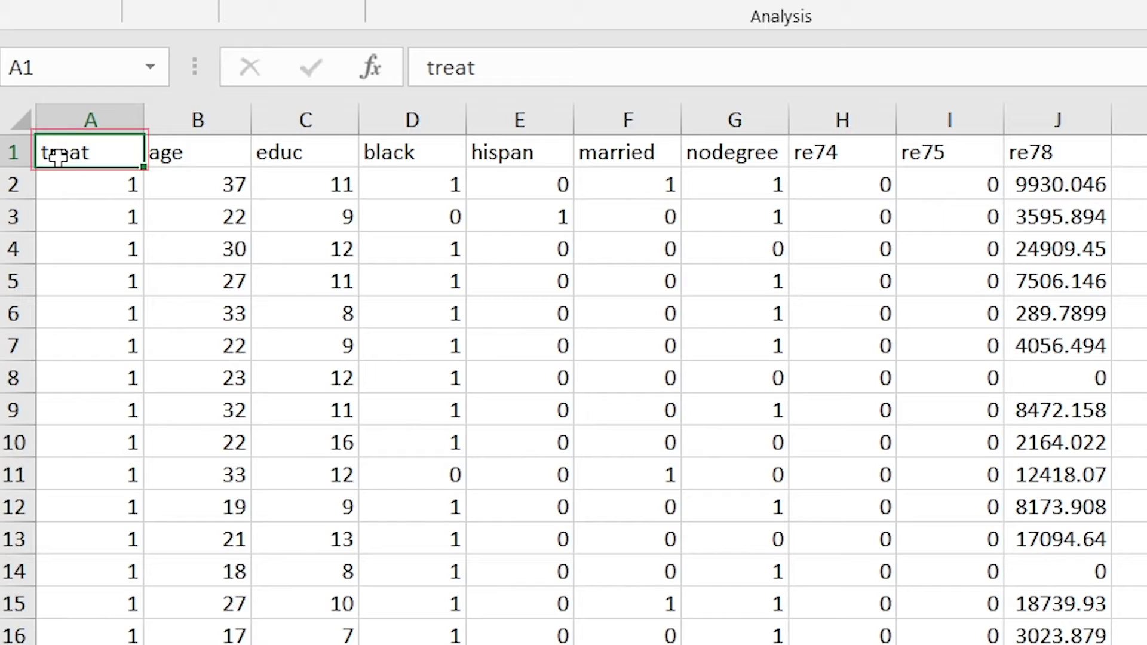
pyautogui.click(170, 160)
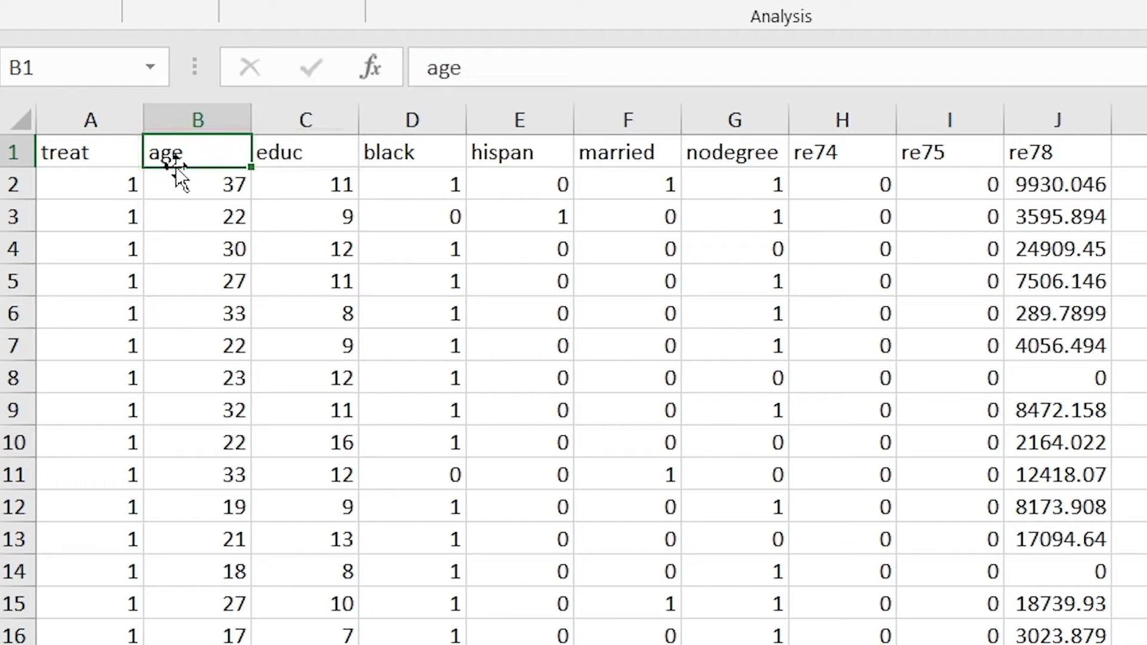
pyautogui.click(290, 177)
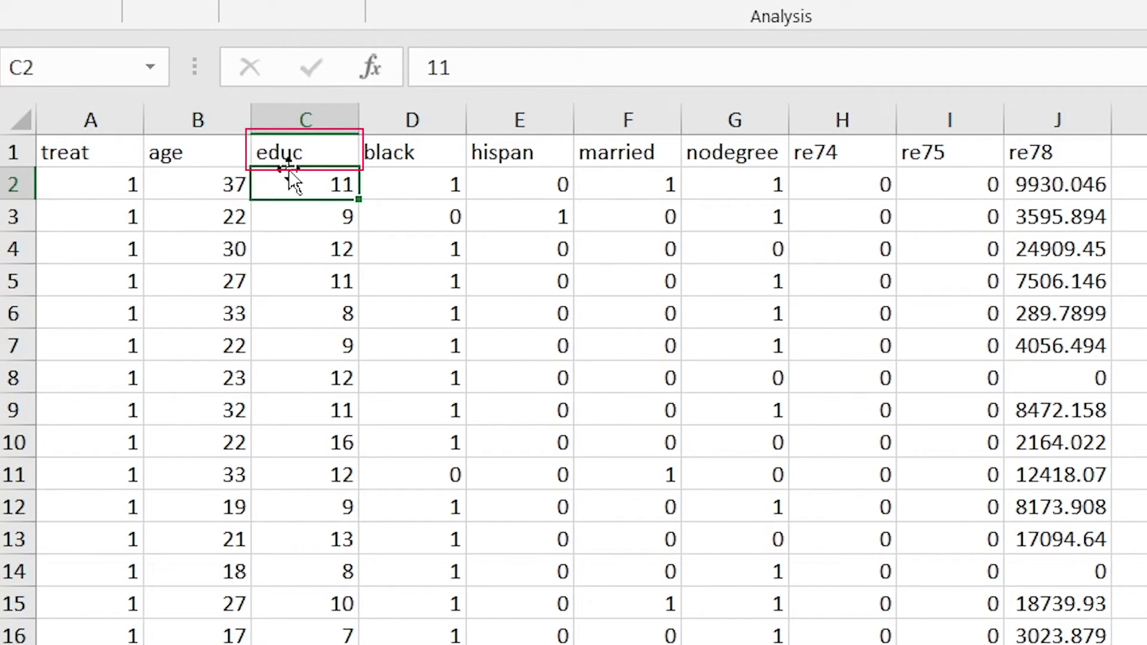
pyautogui.click(412, 152)
pyautogui.click(514, 149)
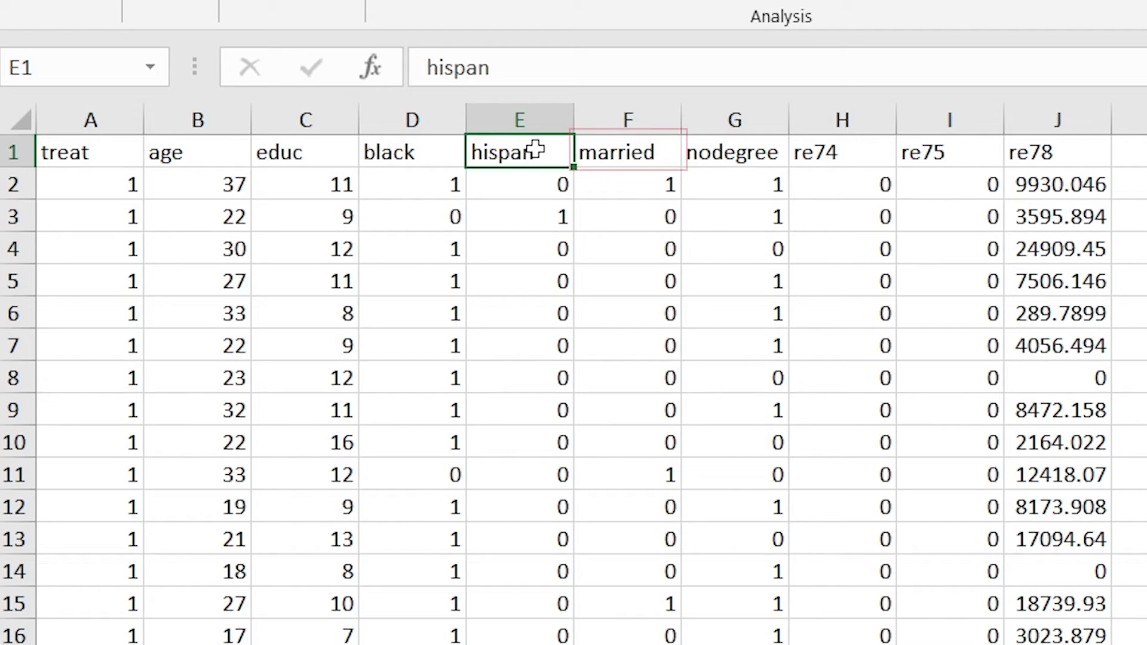
pyautogui.click(608, 156)
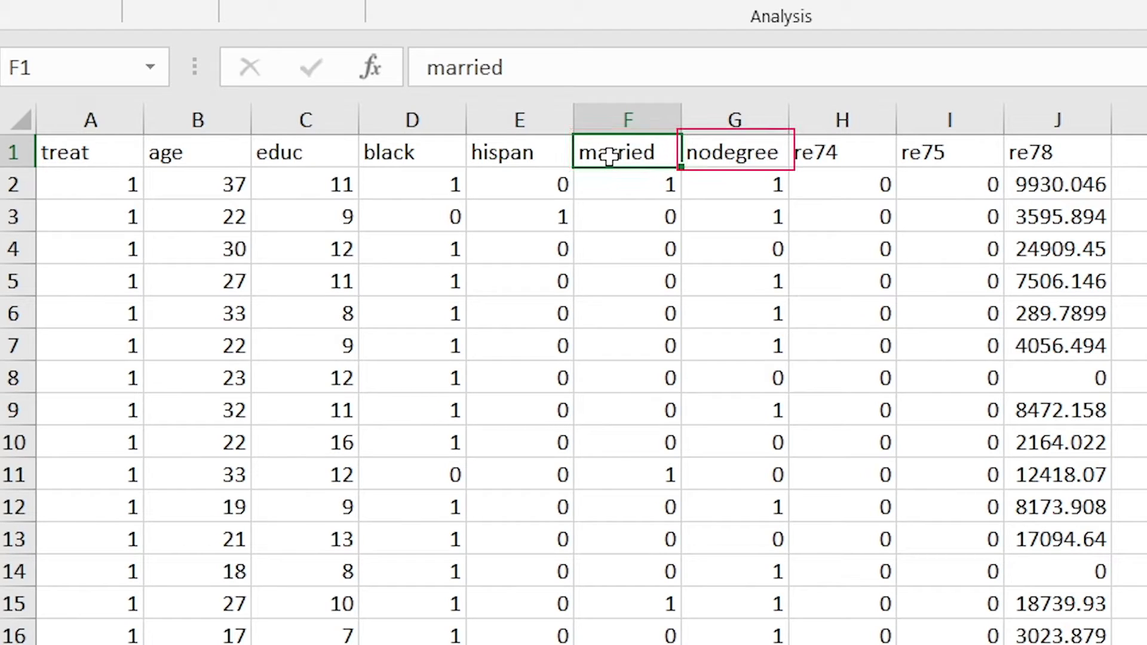
pyautogui.click(717, 159)
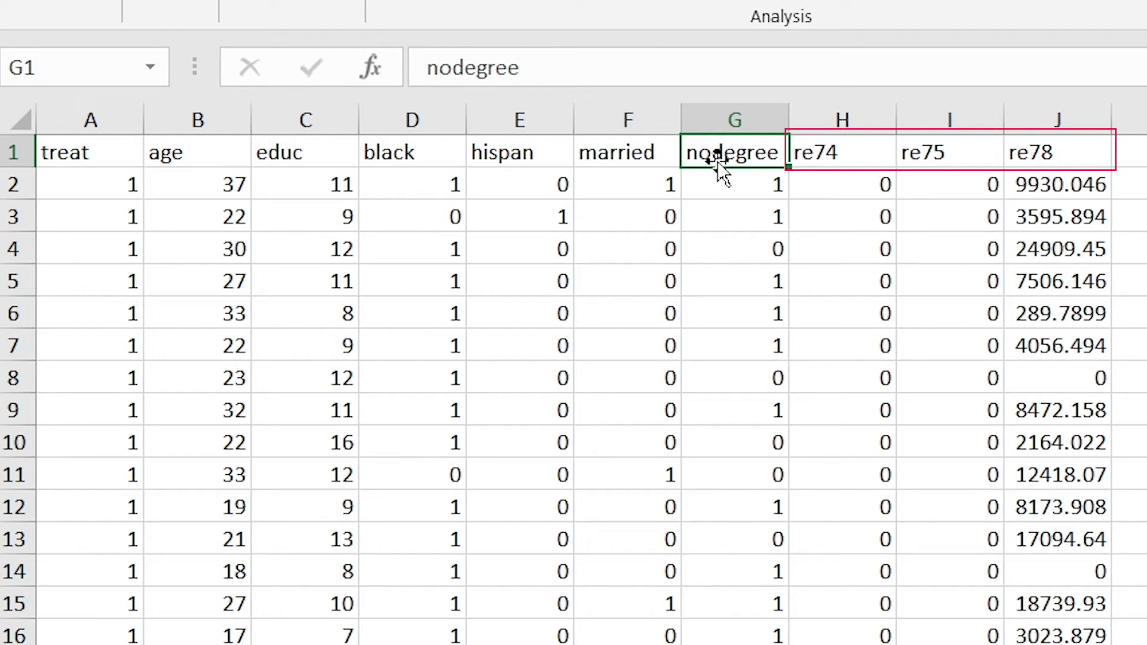
pyautogui.click(837, 153)
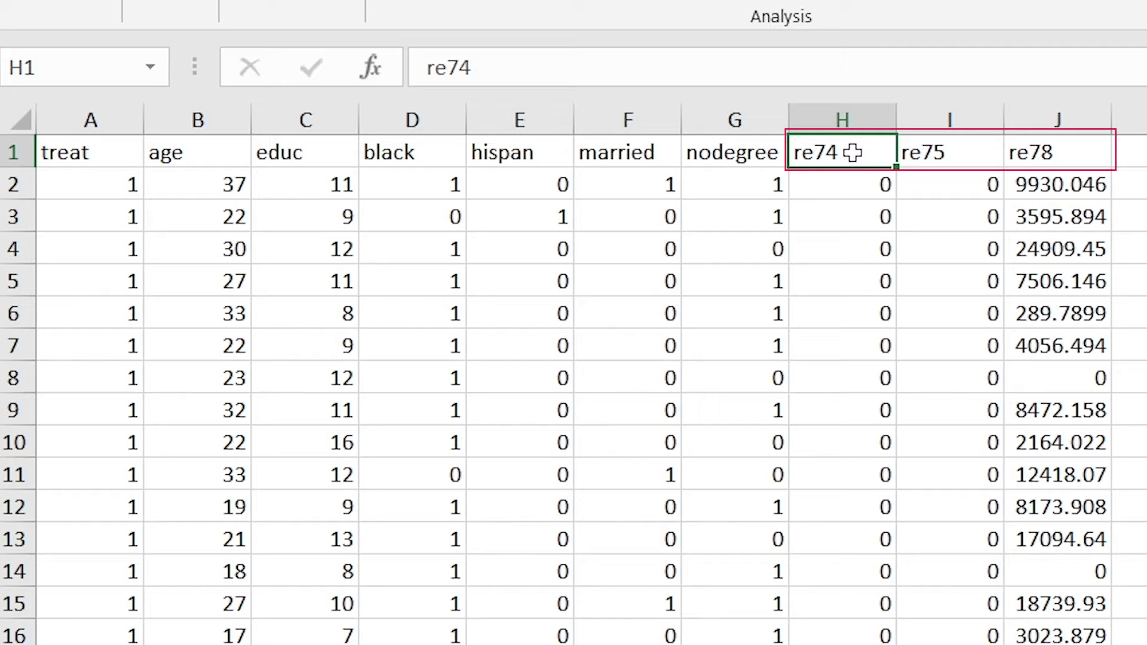
pyautogui.click(937, 157)
pyautogui.click(1068, 163)
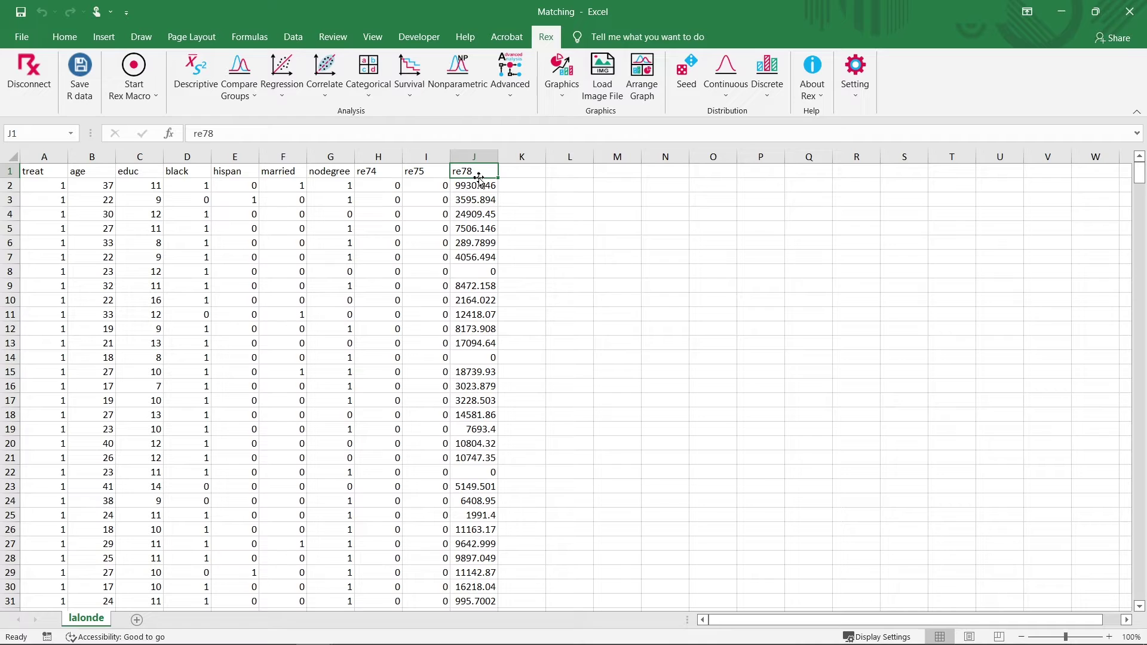
# Start a Matching Analysis from the Rex advanced analyses and assign treat as the treatment group variable
pyautogui.click(509, 75)
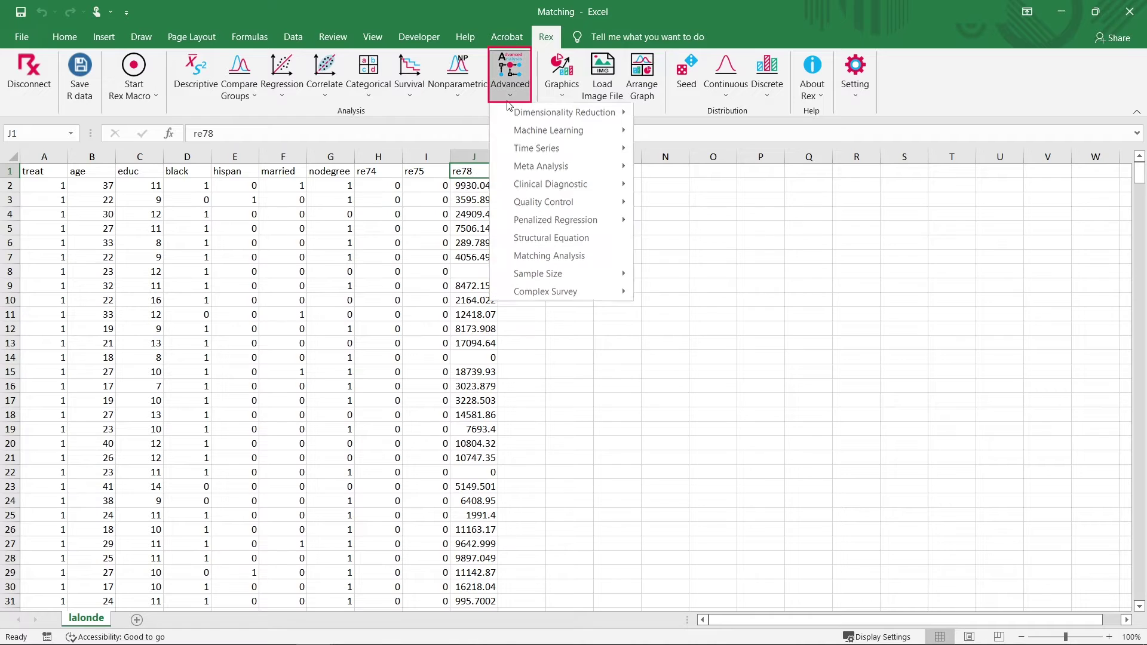
pyautogui.click(550, 256)
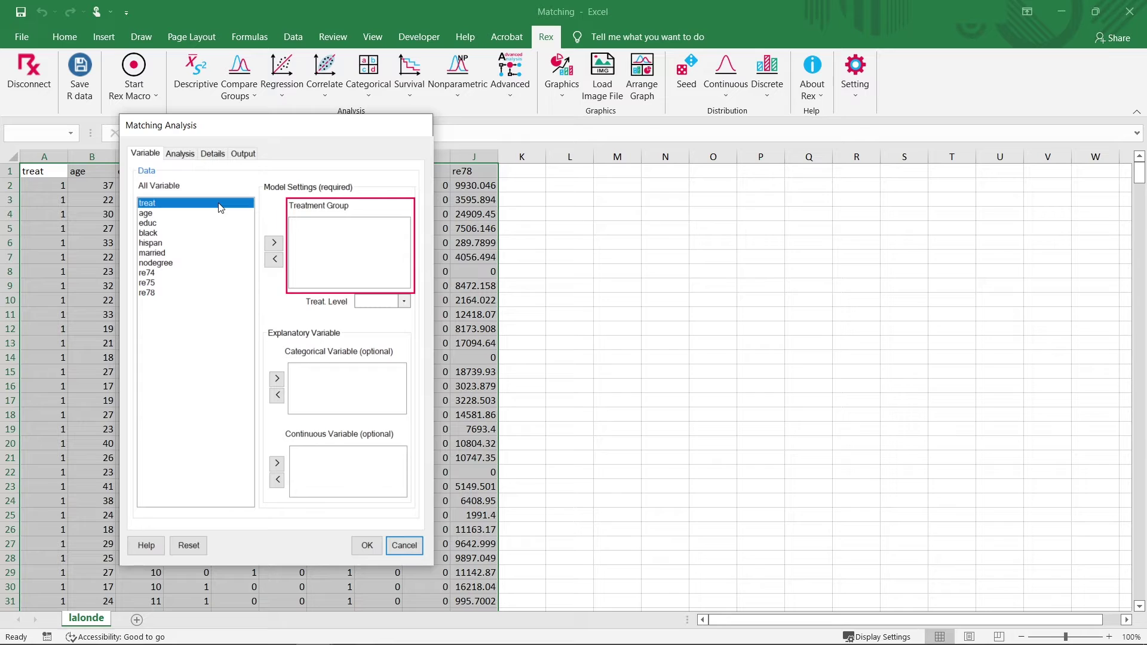
pyautogui.click(279, 242)
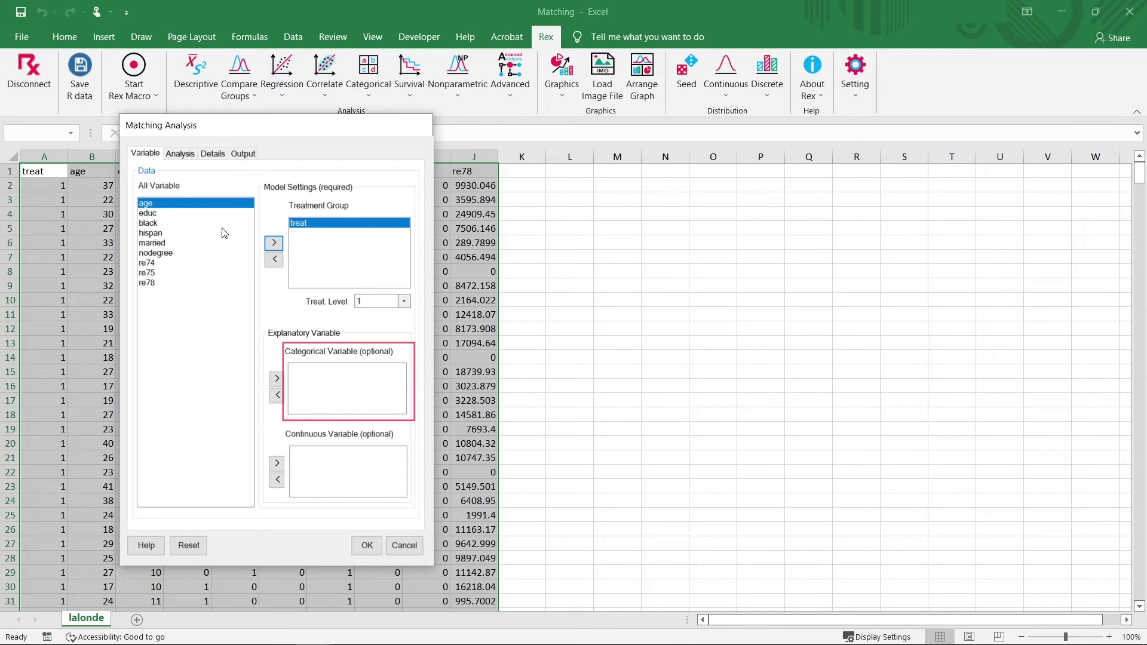
# Add black, hispan, married and nodegree as categorical explanatory variables
pyautogui.click(172, 224)
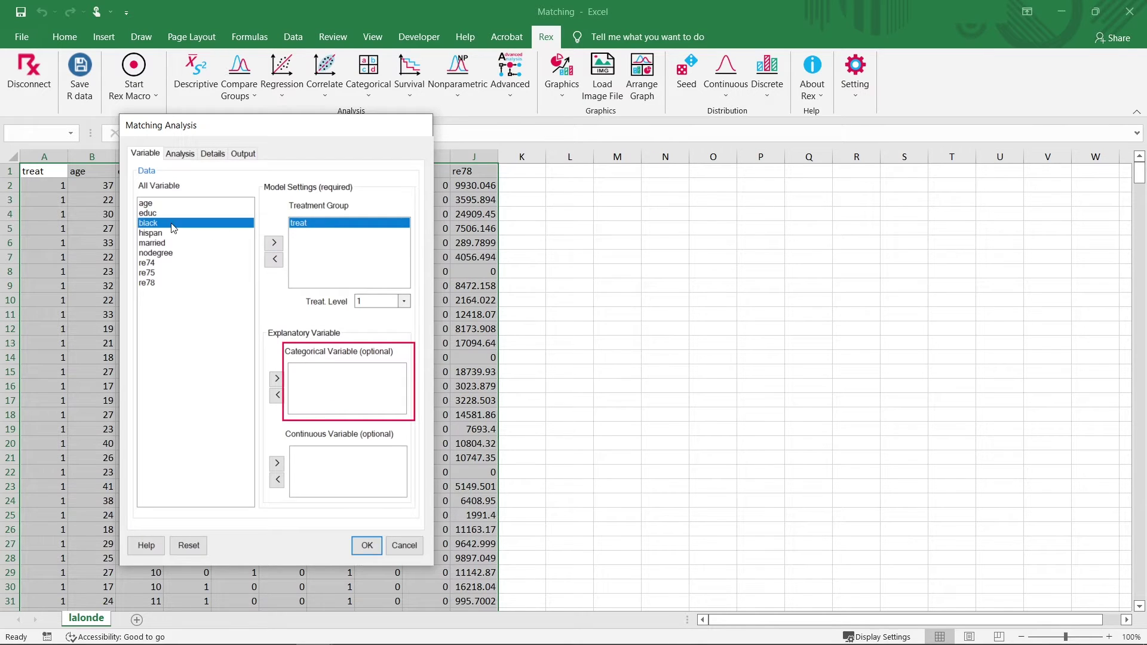
pyautogui.click(277, 382)
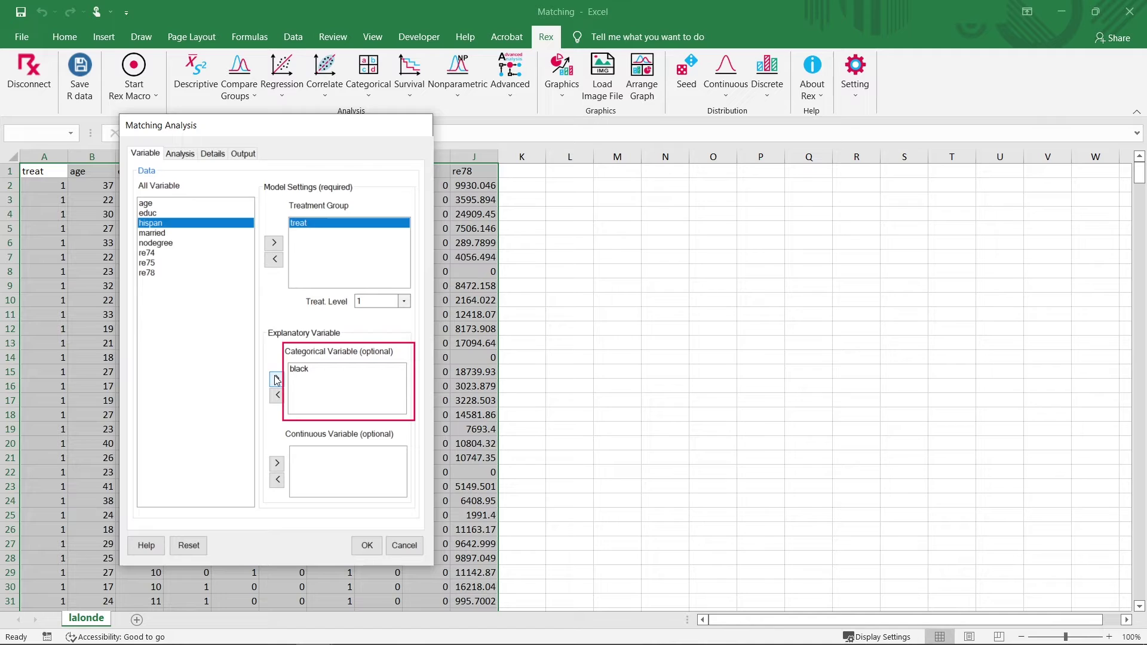
pyautogui.click(276, 380)
pyautogui.click(277, 380)
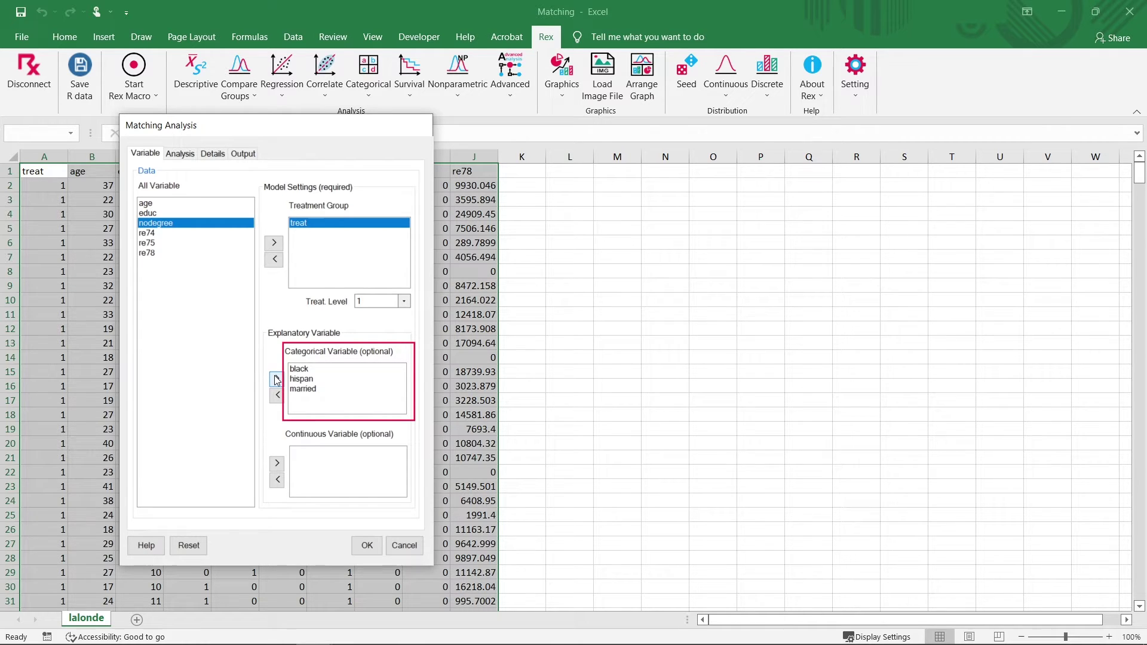
pyautogui.click(276, 380)
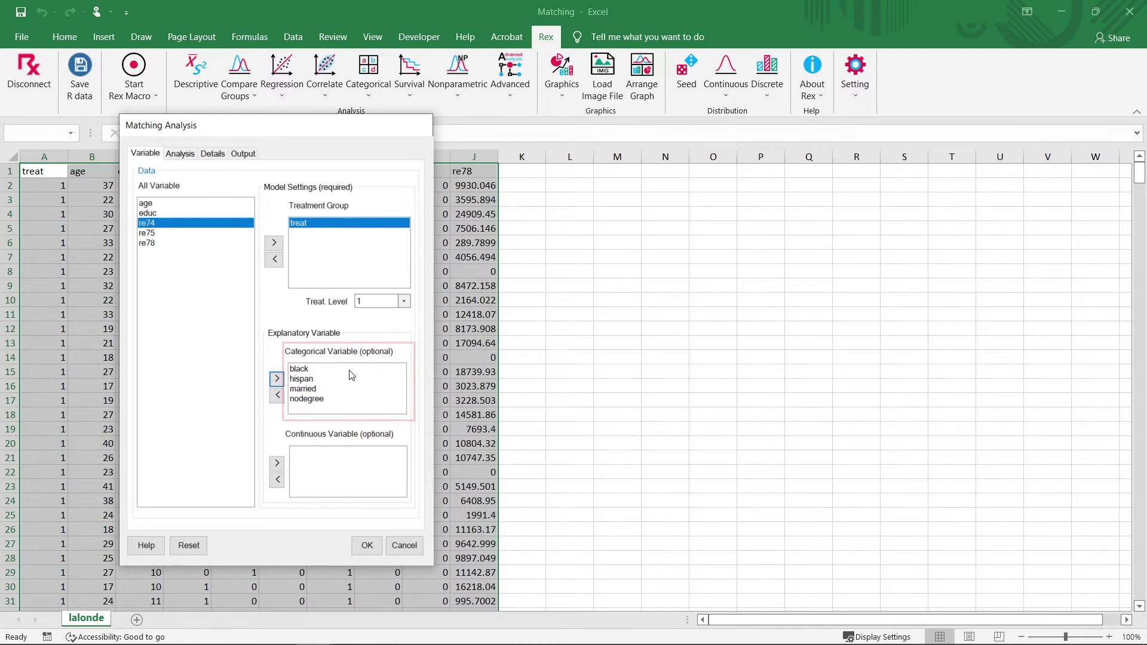
# Add age, educ, re74, re75 and re78 as continuous explanatory variables
pyautogui.click(154, 203)
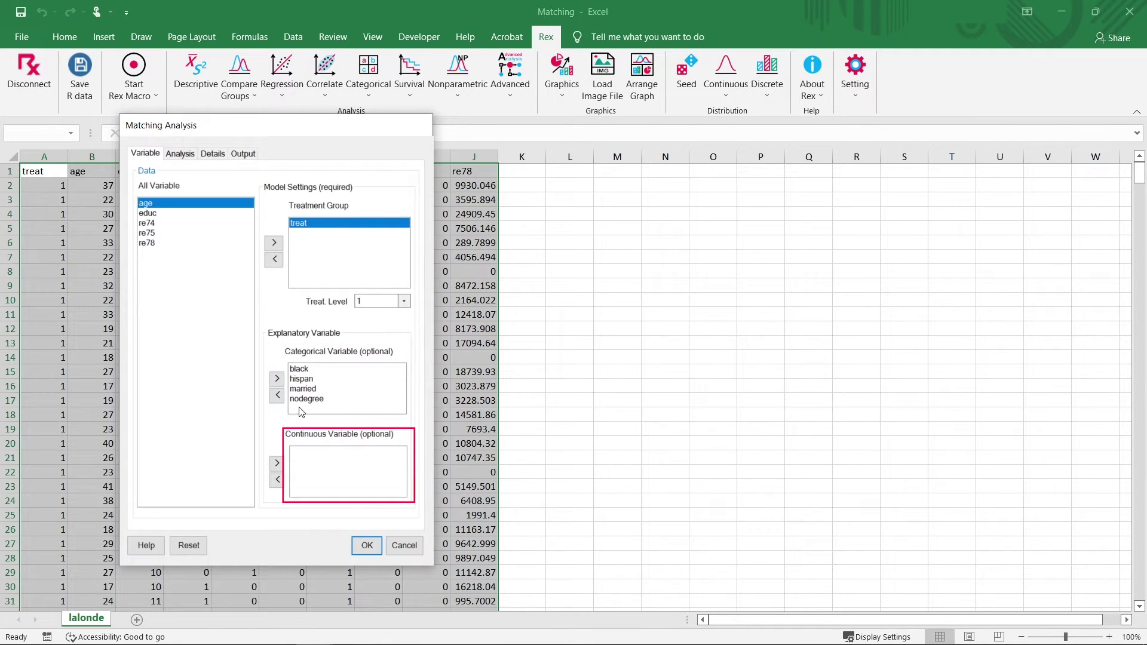
pyautogui.click(276, 463)
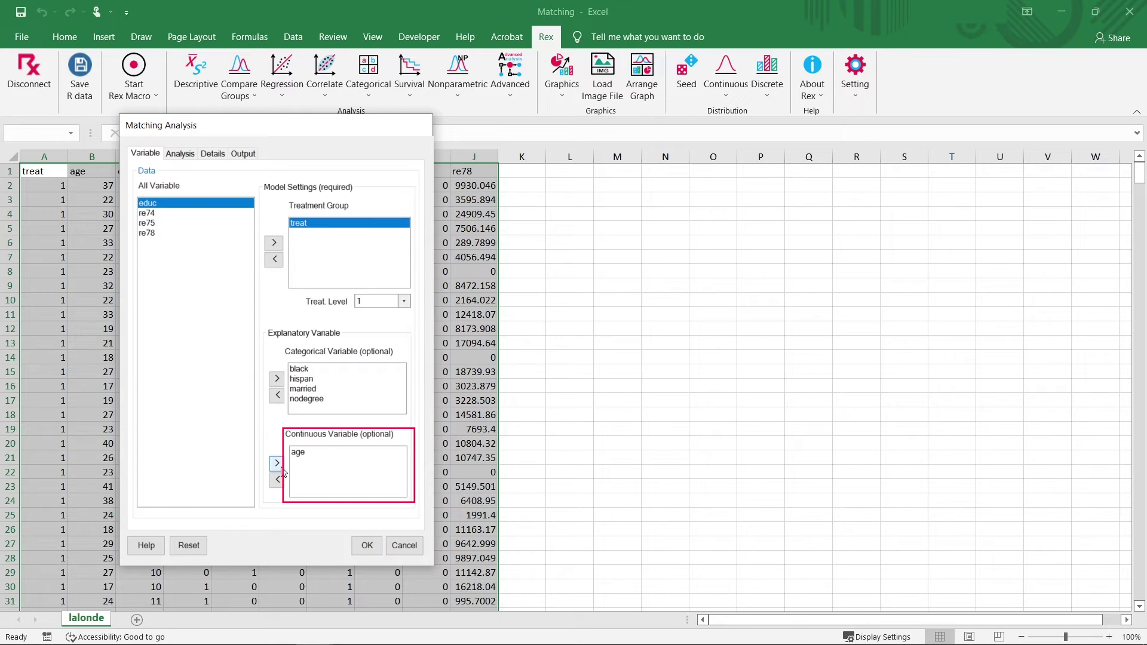
pyautogui.click(278, 464)
pyautogui.click(277, 464)
pyautogui.click(277, 464)
pyautogui.click(277, 464)
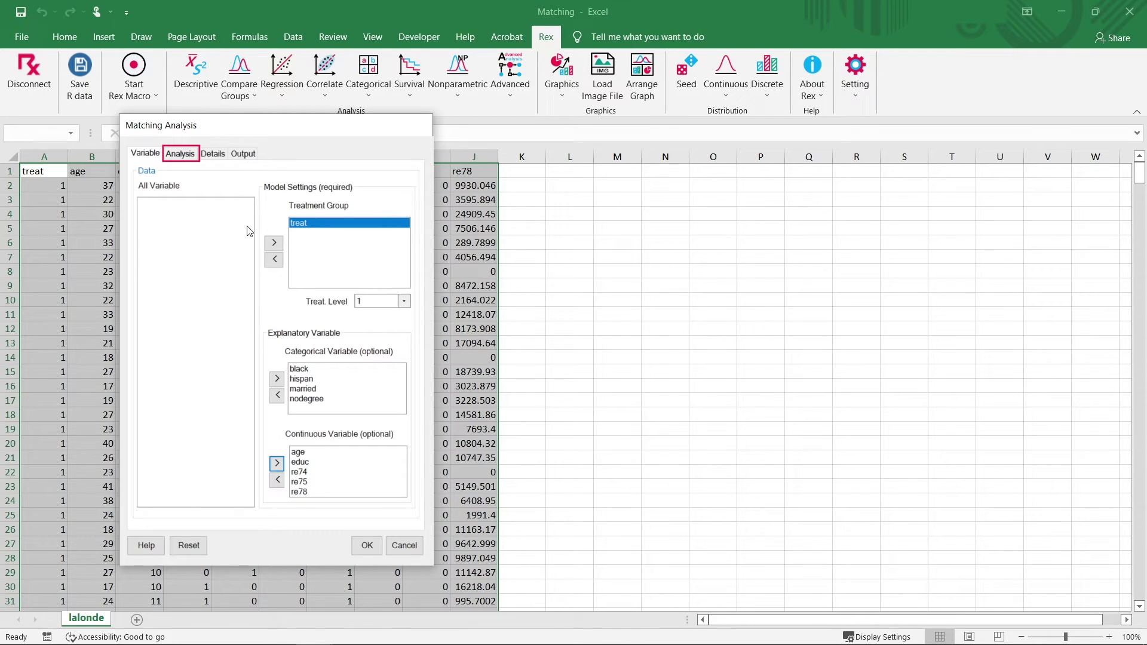
# Check the matching method and distance settings, and enable the Replace restriction in the matching details
pyautogui.click(180, 155)
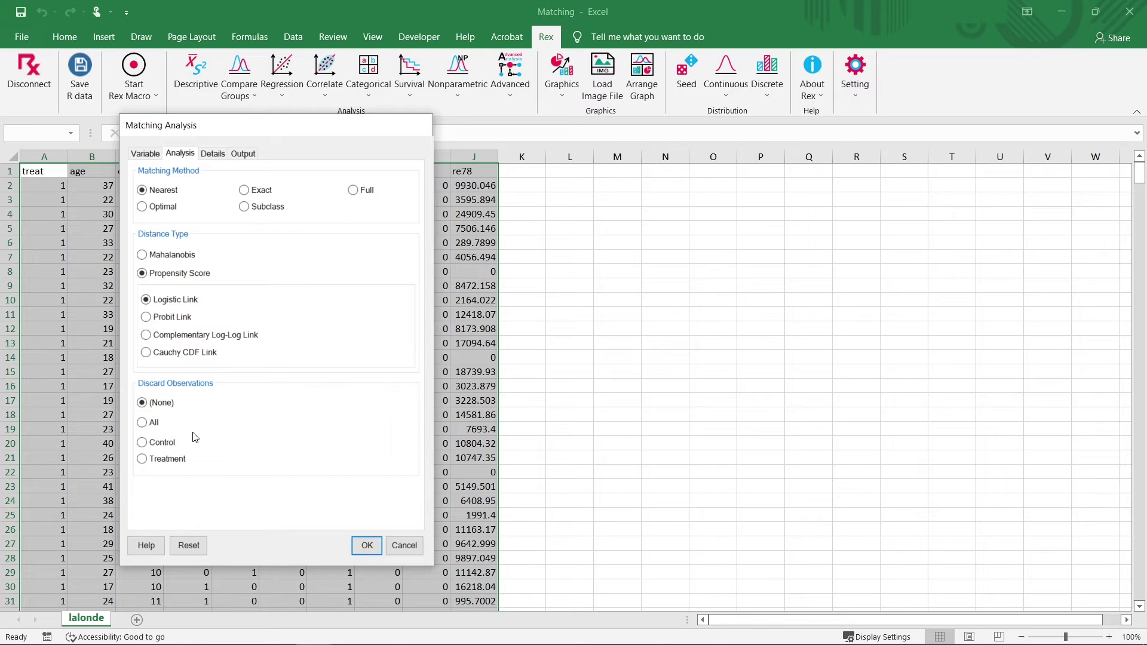
pyautogui.click(210, 156)
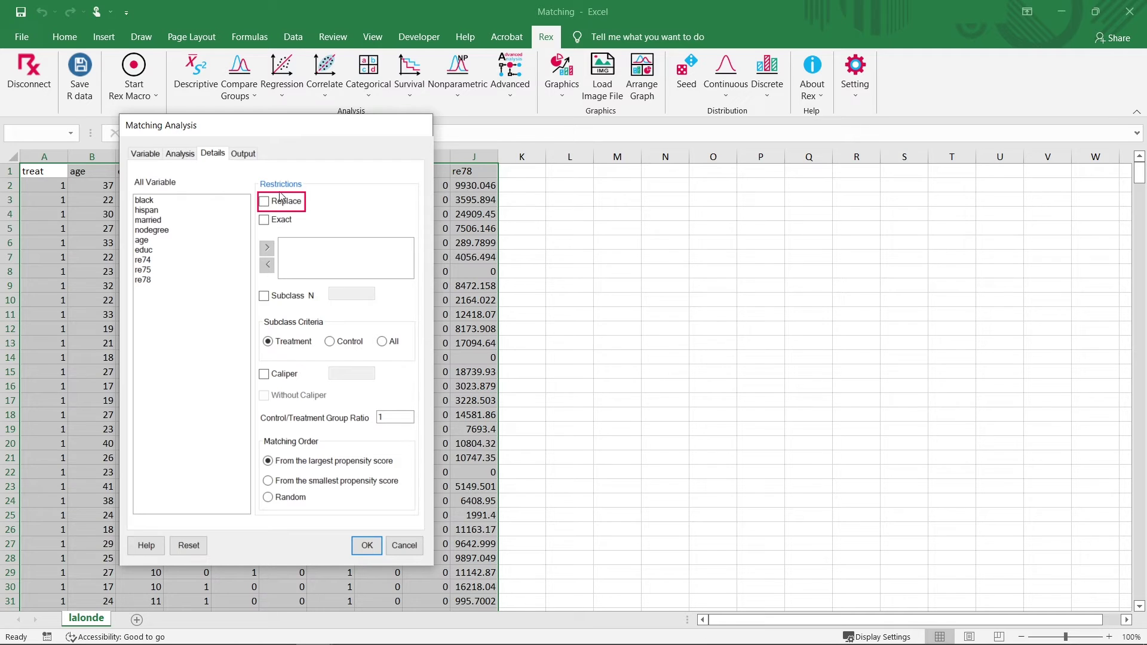
pyautogui.click(263, 206)
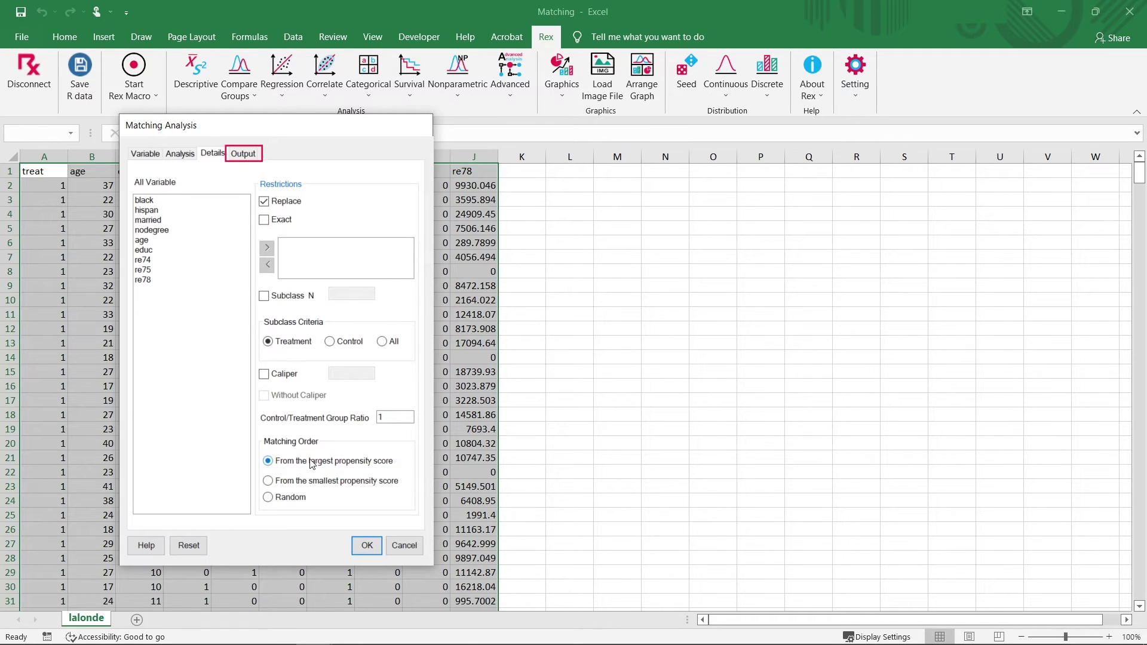
# Include the balance test with replicated matching, the jitter plot and the histogram in the output, and run the matching analysis
pyautogui.click(242, 157)
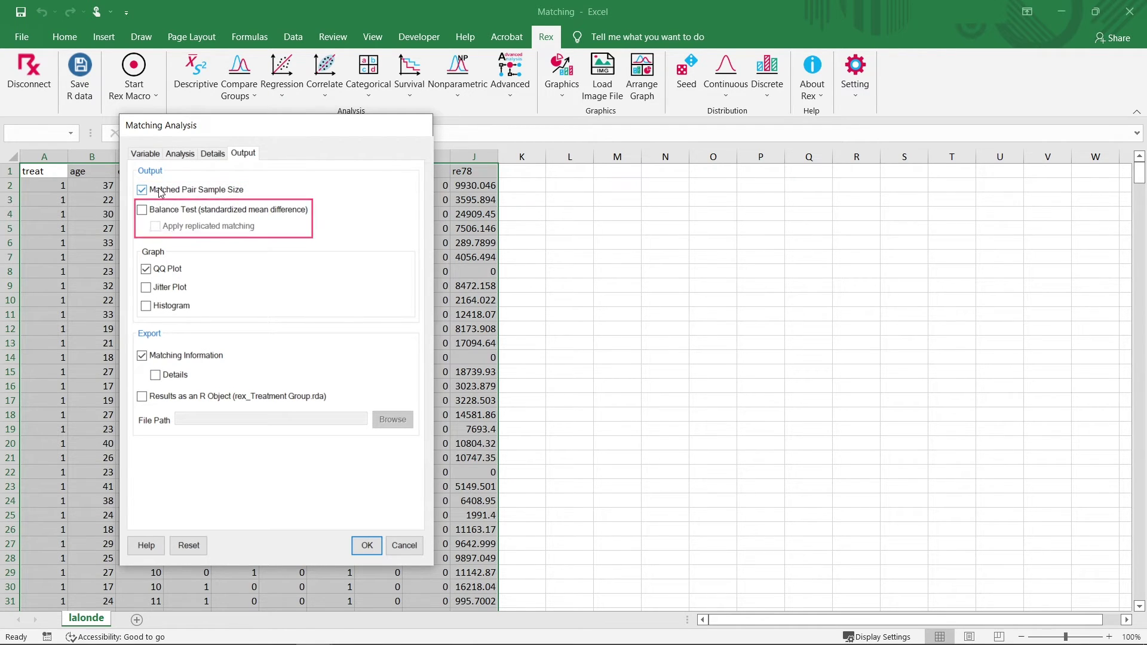
pyautogui.click(145, 212)
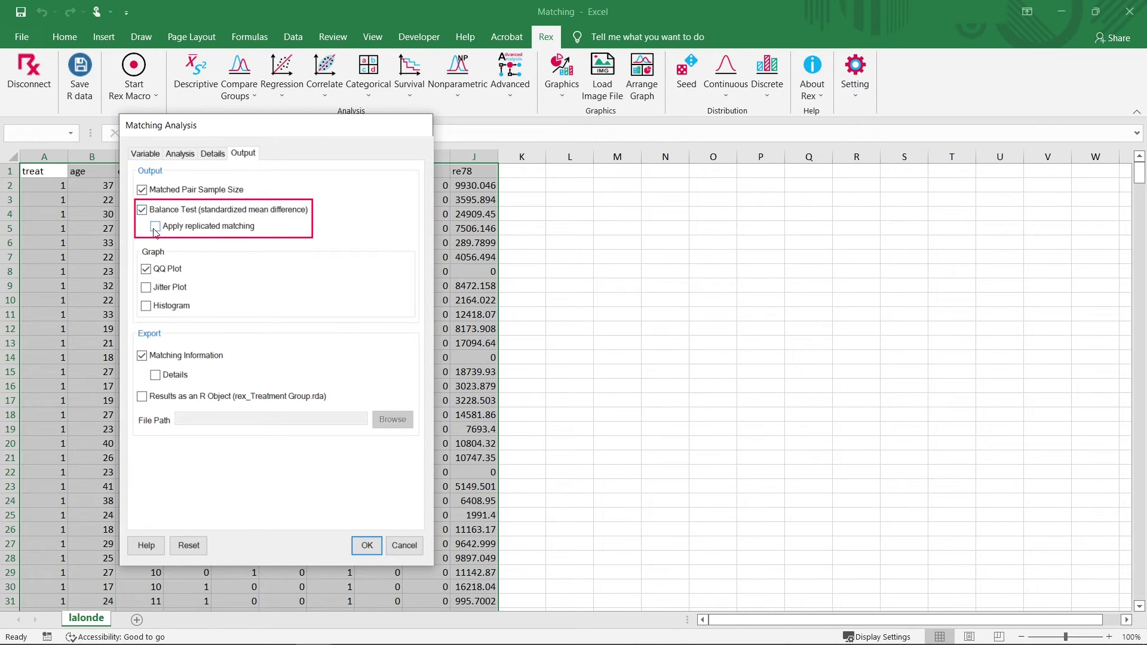
pyautogui.click(155, 228)
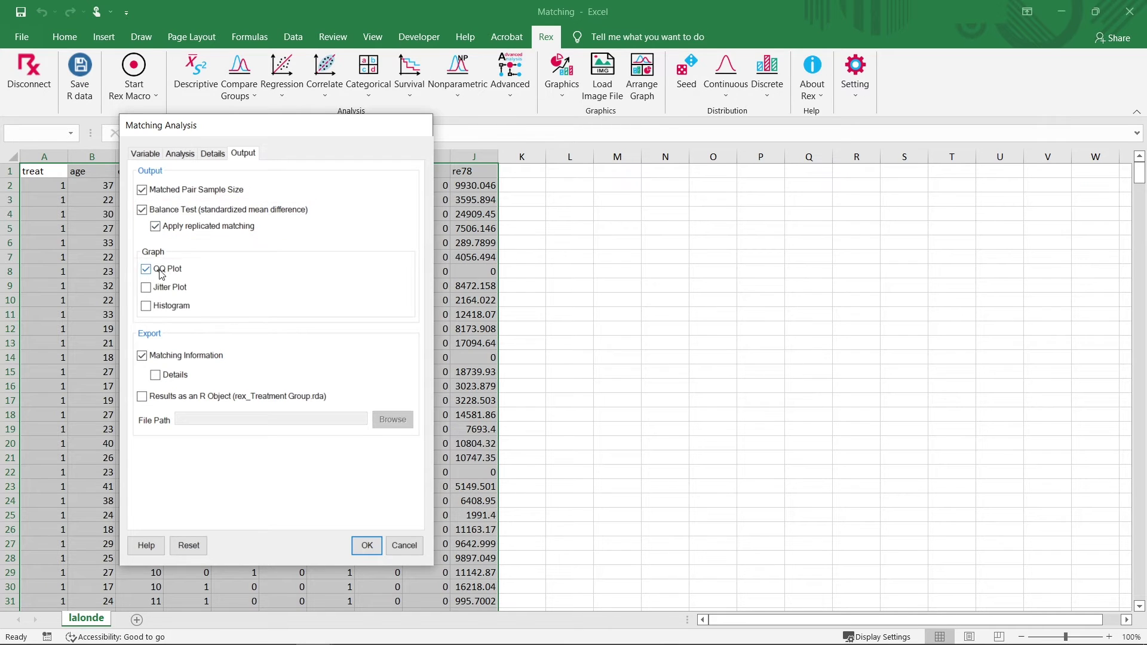
pyautogui.click(147, 288)
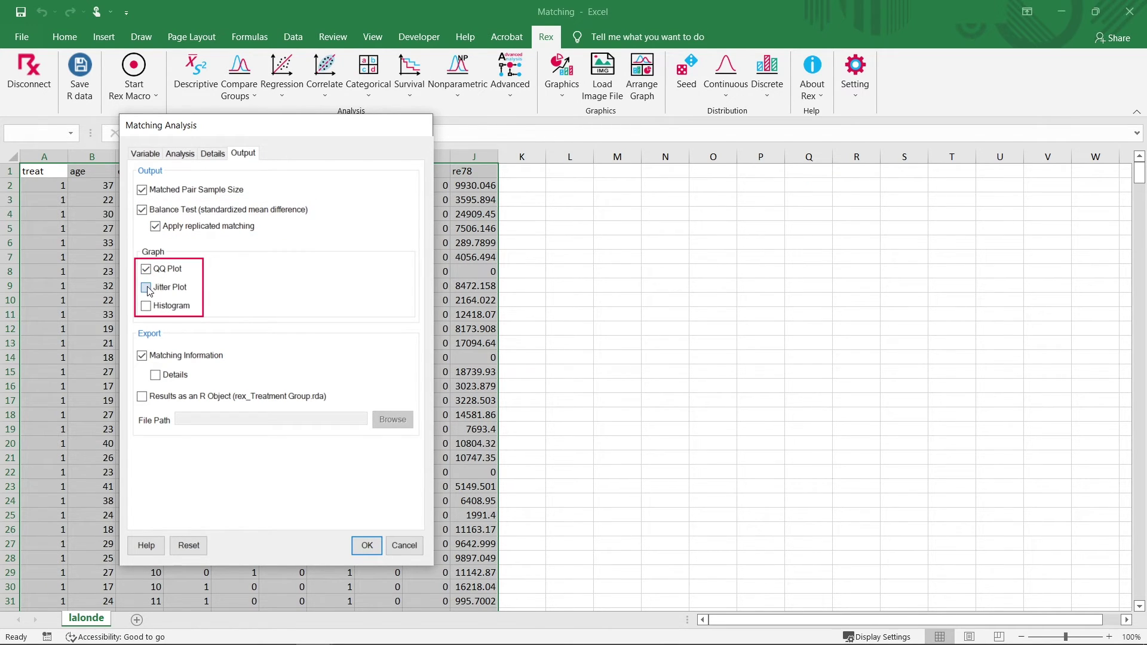
pyautogui.click(150, 308)
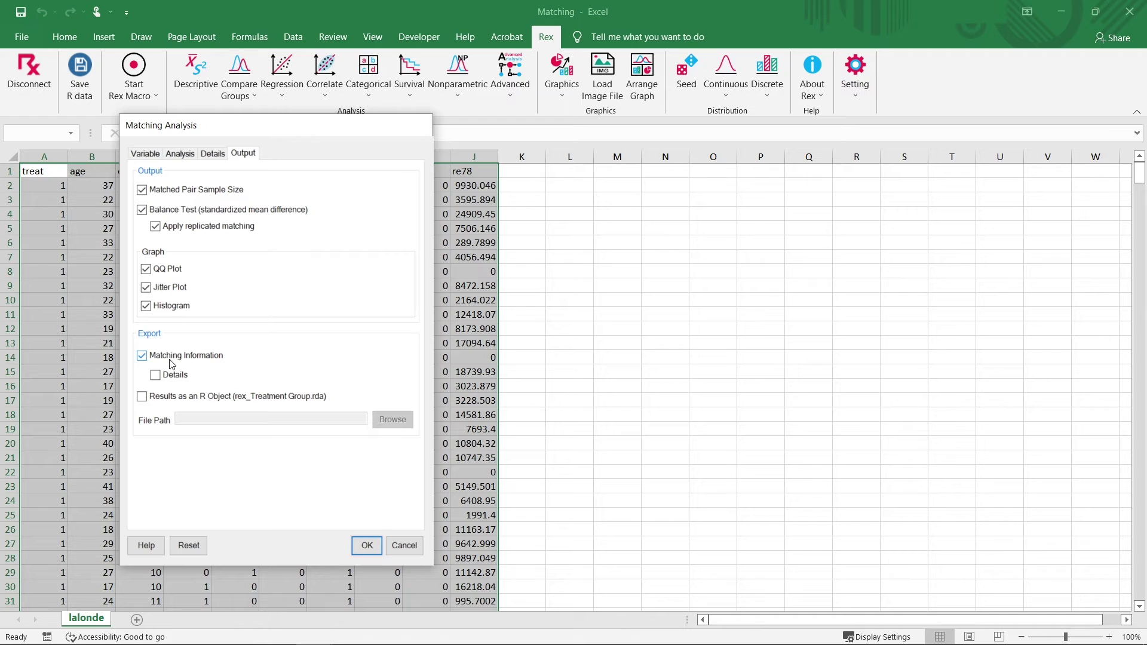
pyautogui.click(370, 545)
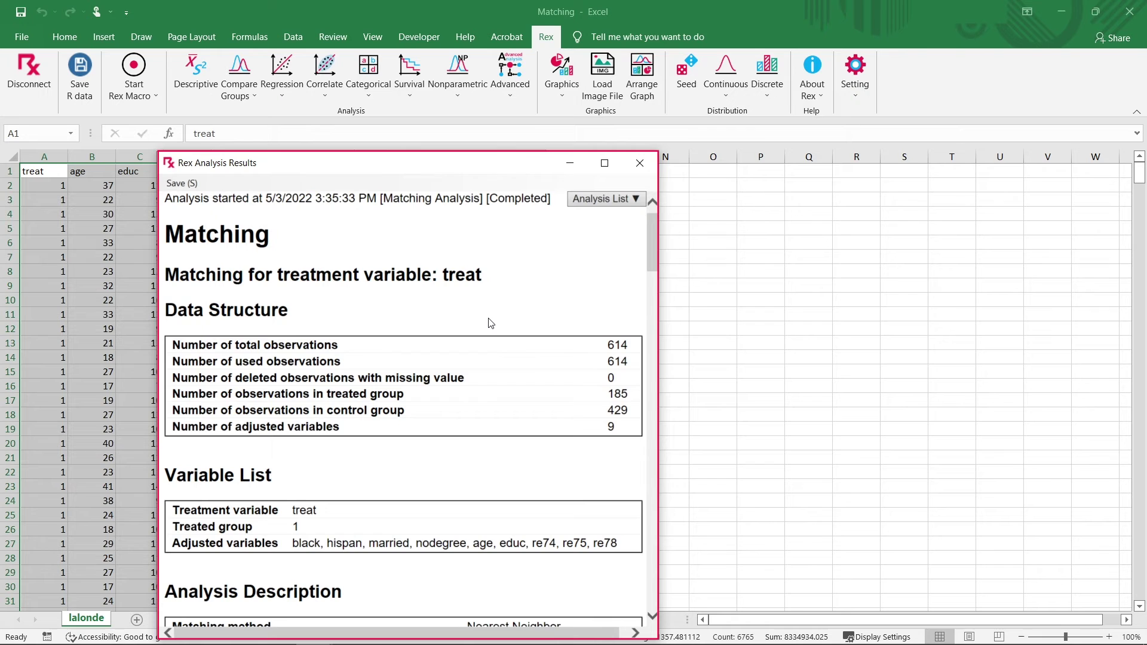
# Maximize the analysis results and review the matched sample sizes, the SMD balance tables before and after matching, and the plots
pyautogui.click(604, 163)
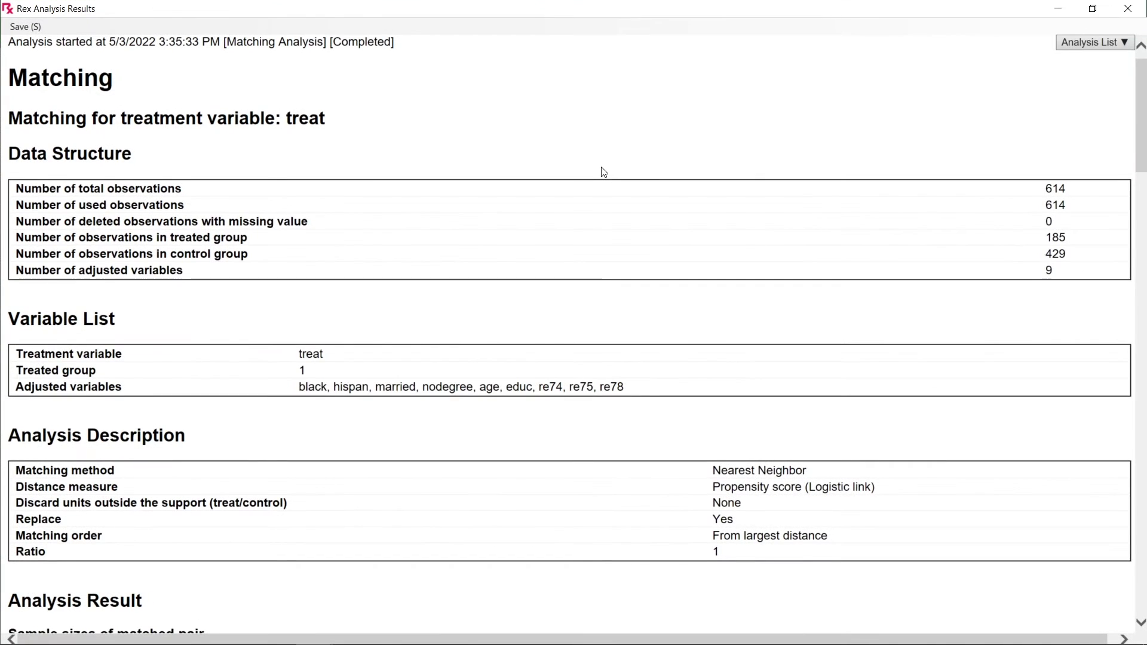
pyautogui.scroll(-1, 469, 411)
pyautogui.scroll(-8, 469, 411)
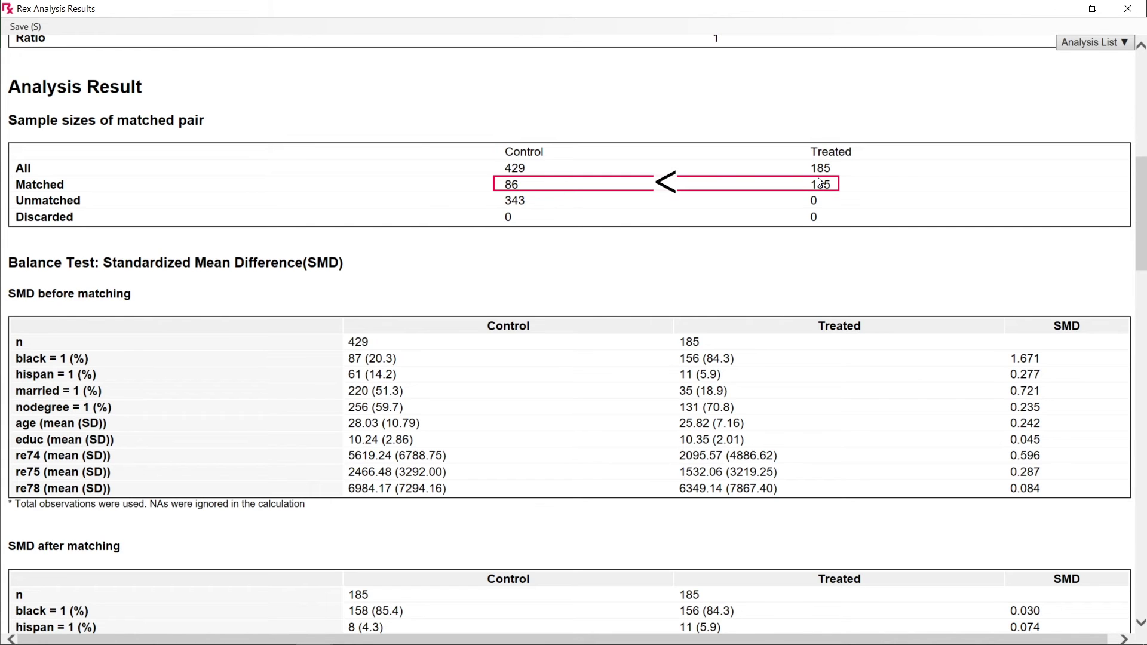
pyautogui.scroll(-3, 332, 92)
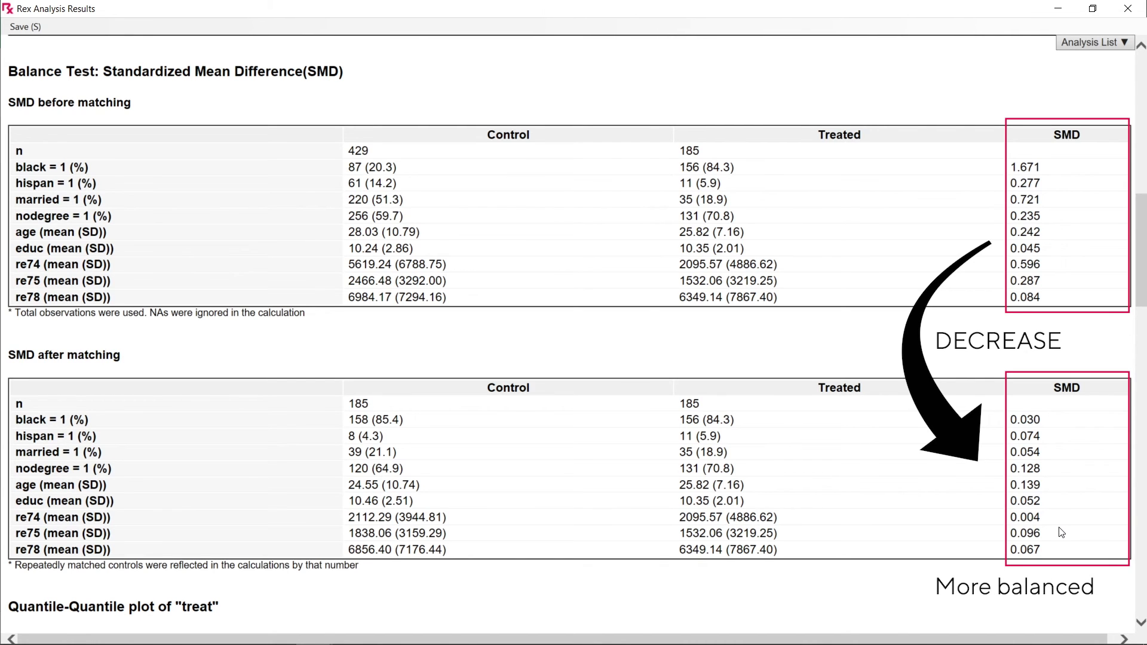
pyautogui.scroll(-15, 321, 355)
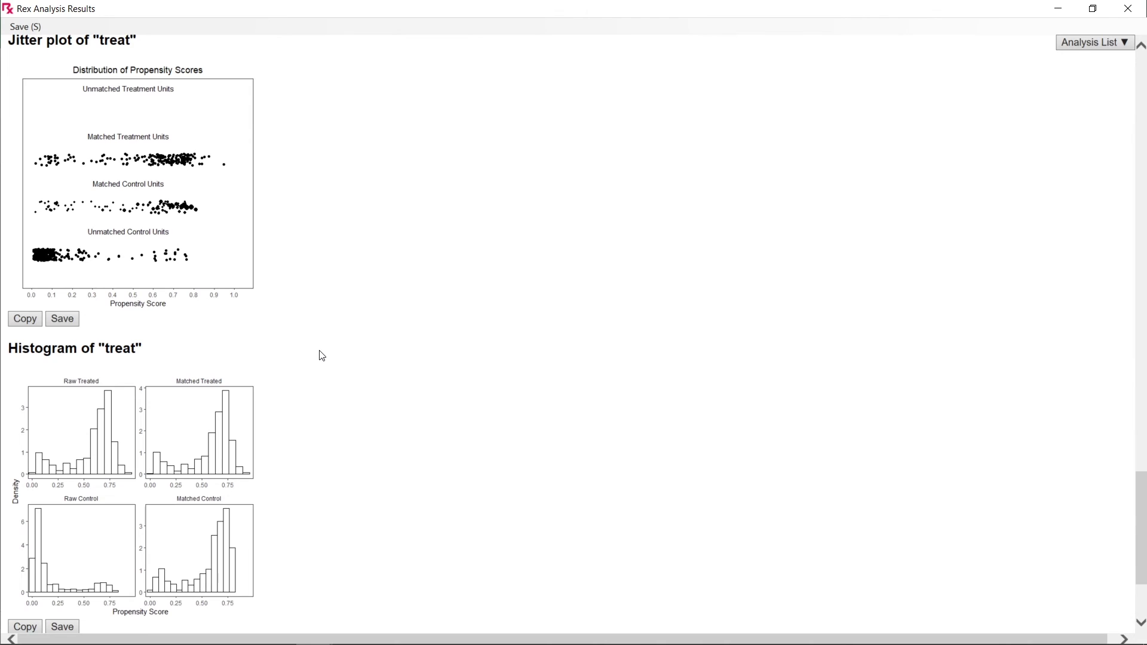